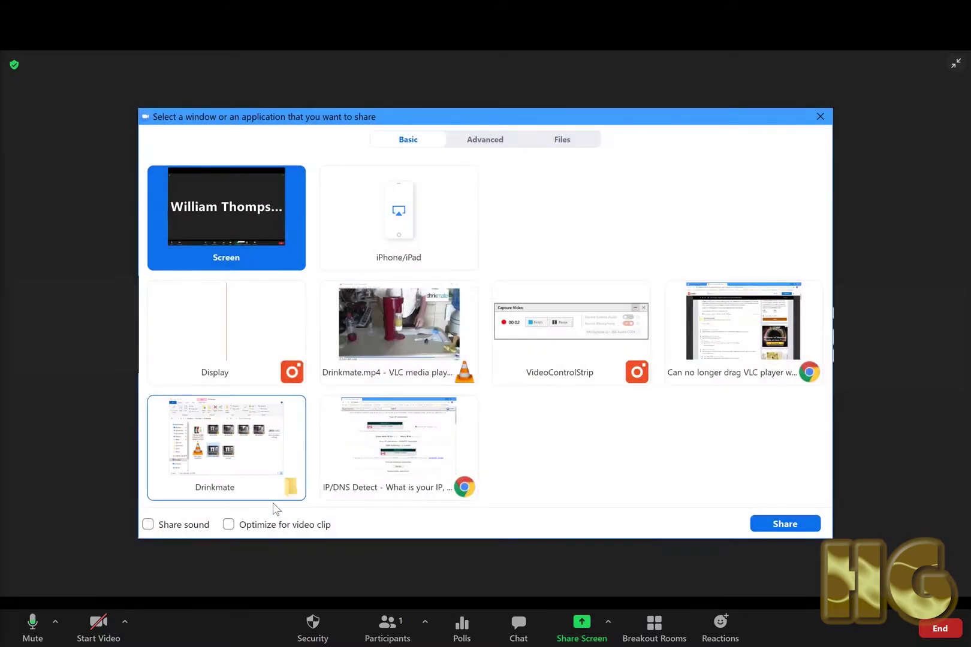
- Share the Drinkmate.mp4 VLC window in the meeting with Share sound and Optimize for video clip enabled
click(231, 525)
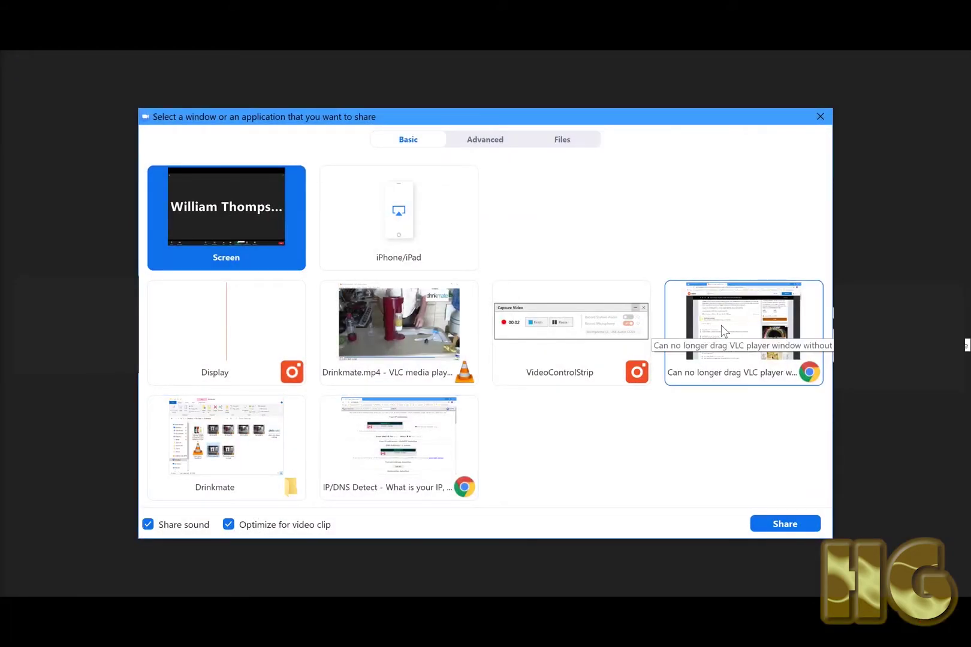
key(Down)
key(Right)
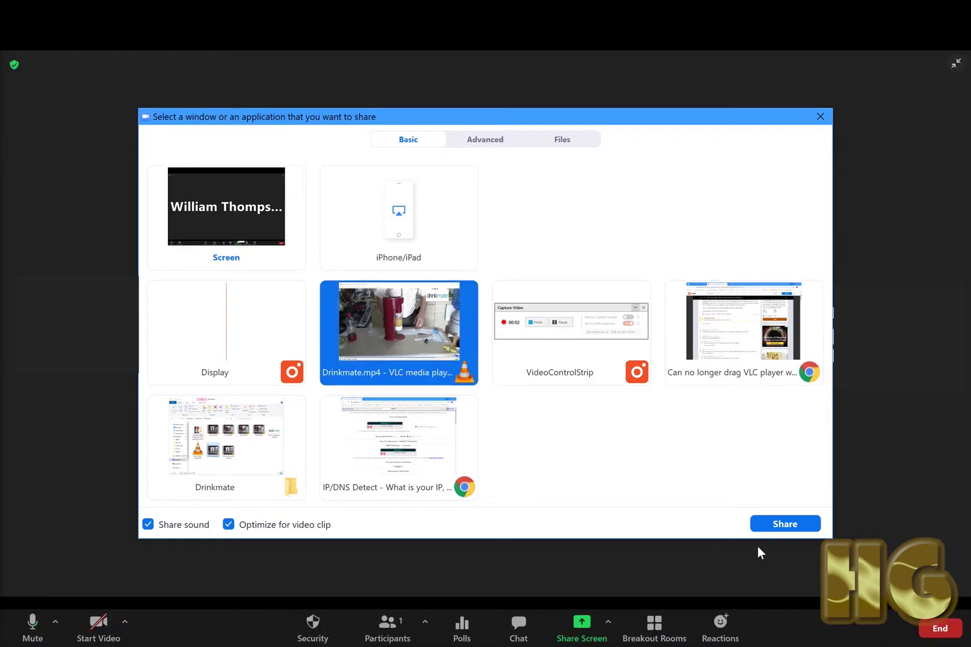
click(786, 525)
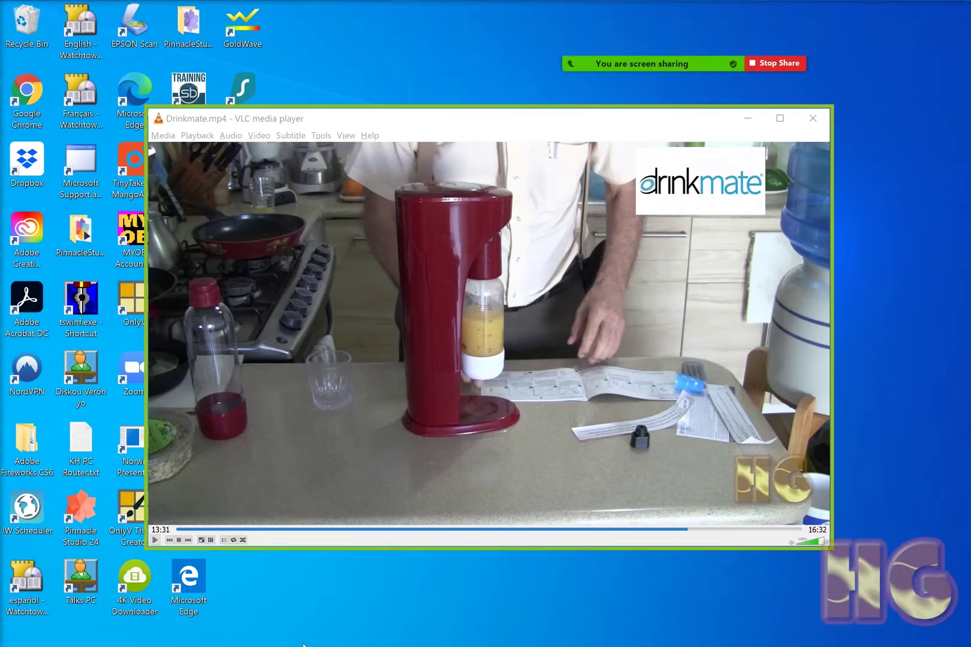
- View the shared video in full screen and check the meeting's audio and participant options over it
click(201, 540)
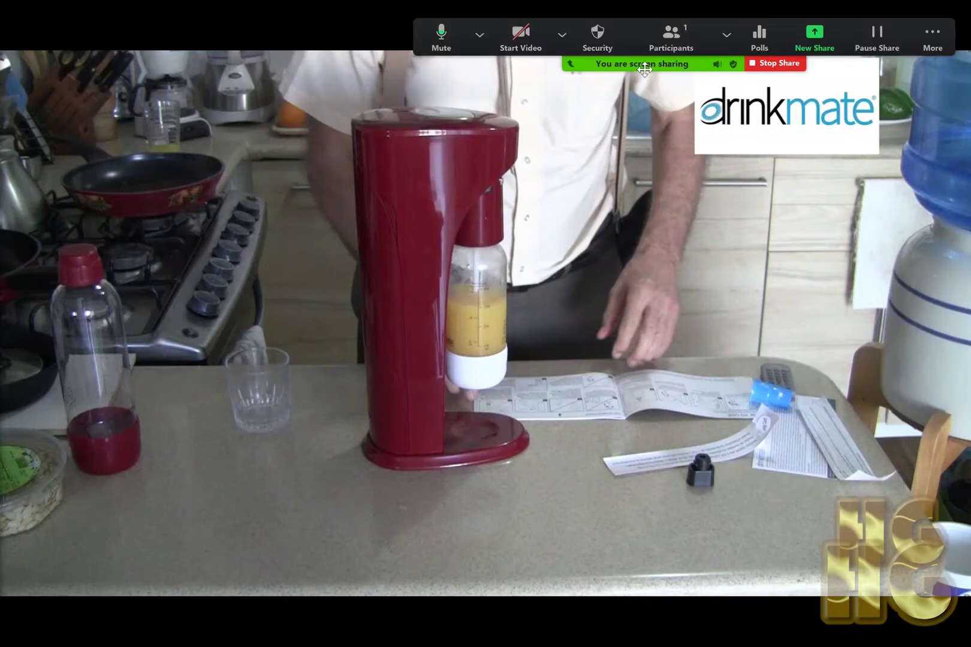
click(480, 34)
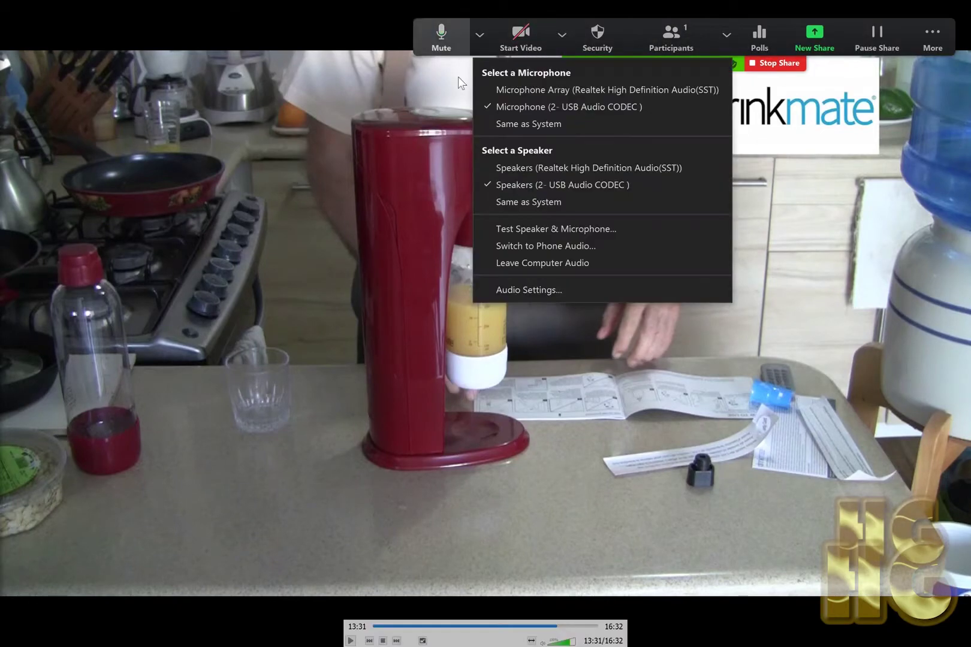
click(727, 34)
click(756, 43)
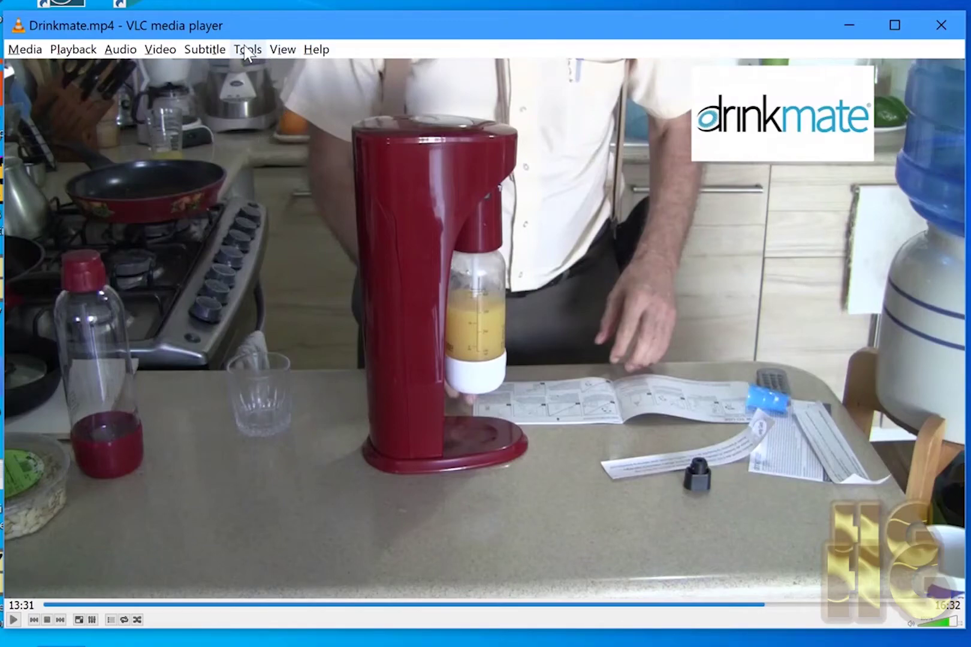
- Turn off Integrate video in interface in the VLC interface preferences
click(245, 49)
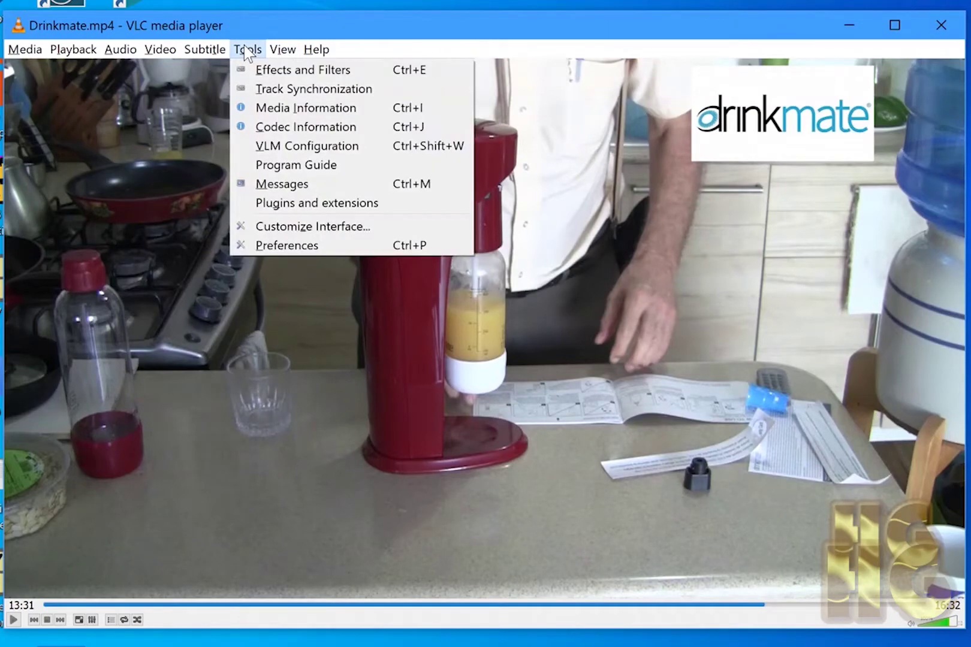
click(287, 245)
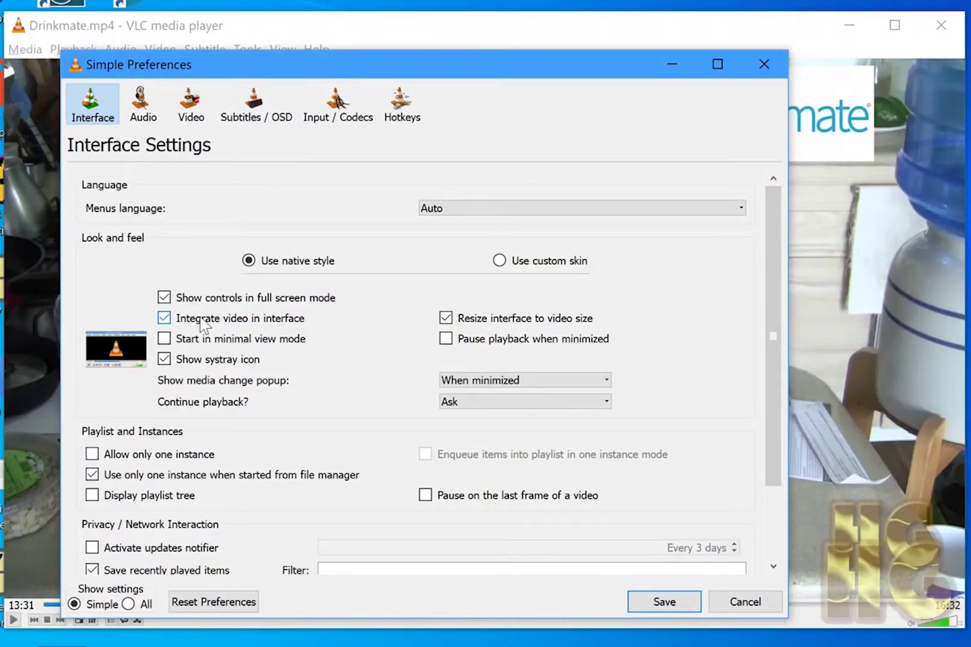
click(162, 322)
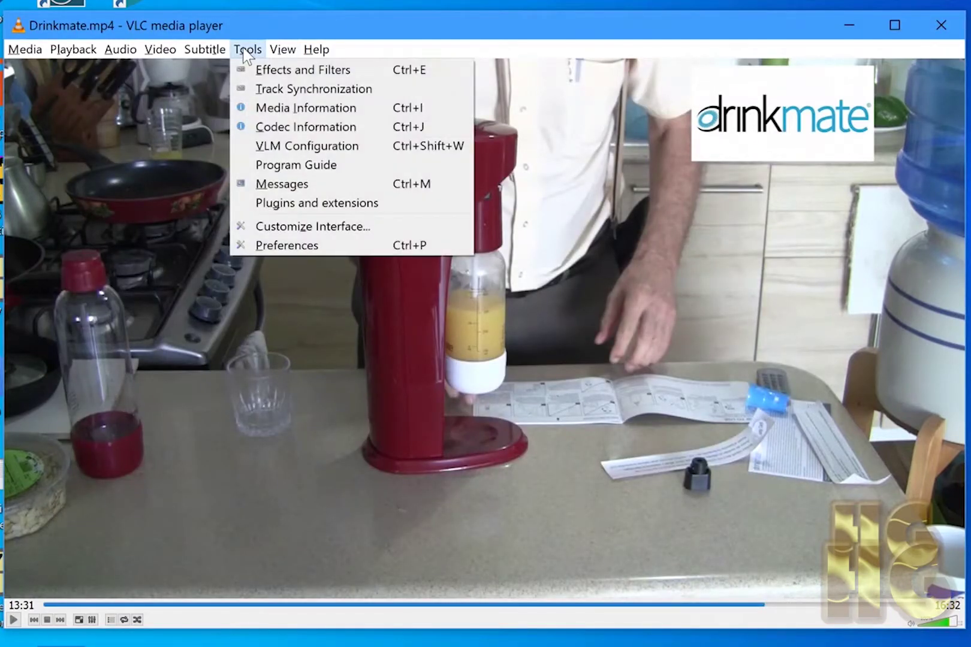
- Show all settings in the VLC preferences and turn off On Screen Display in the Subtitles / OSD settings
click(285, 244)
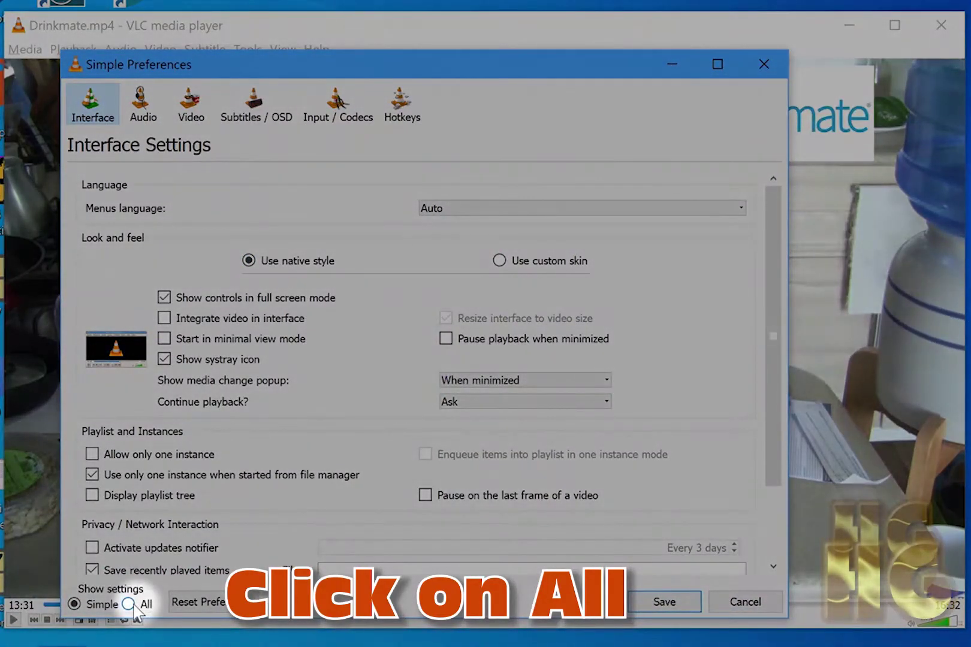
click(129, 604)
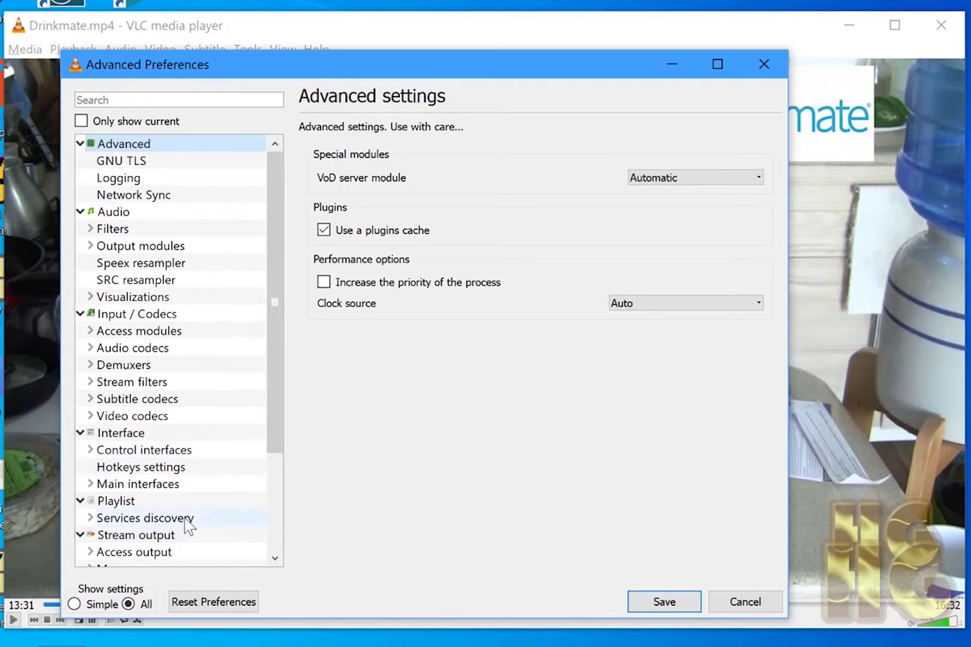
scroll(204, 484, down, 3)
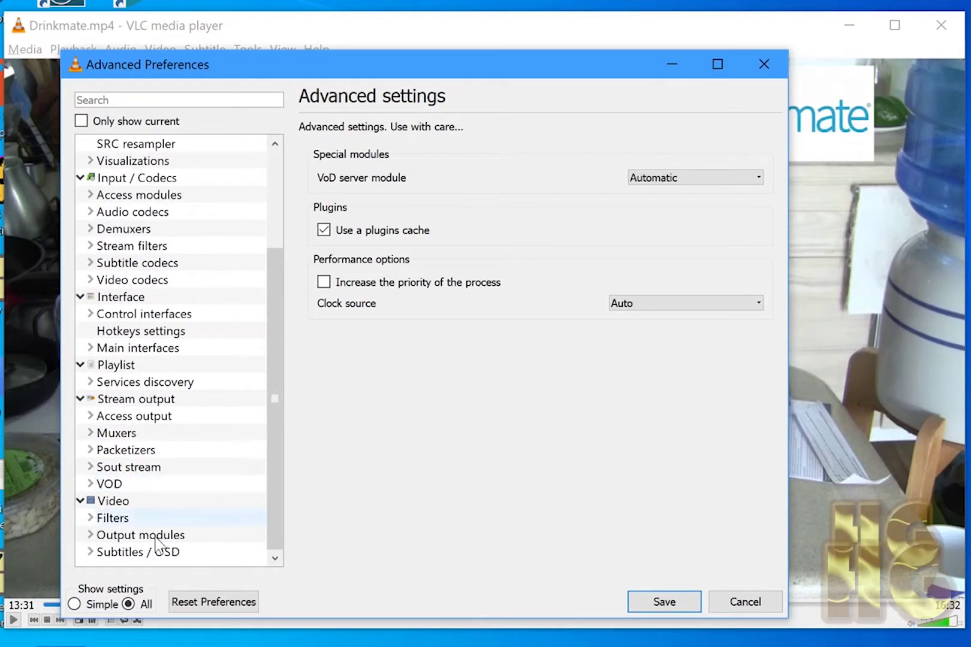
click(118, 552)
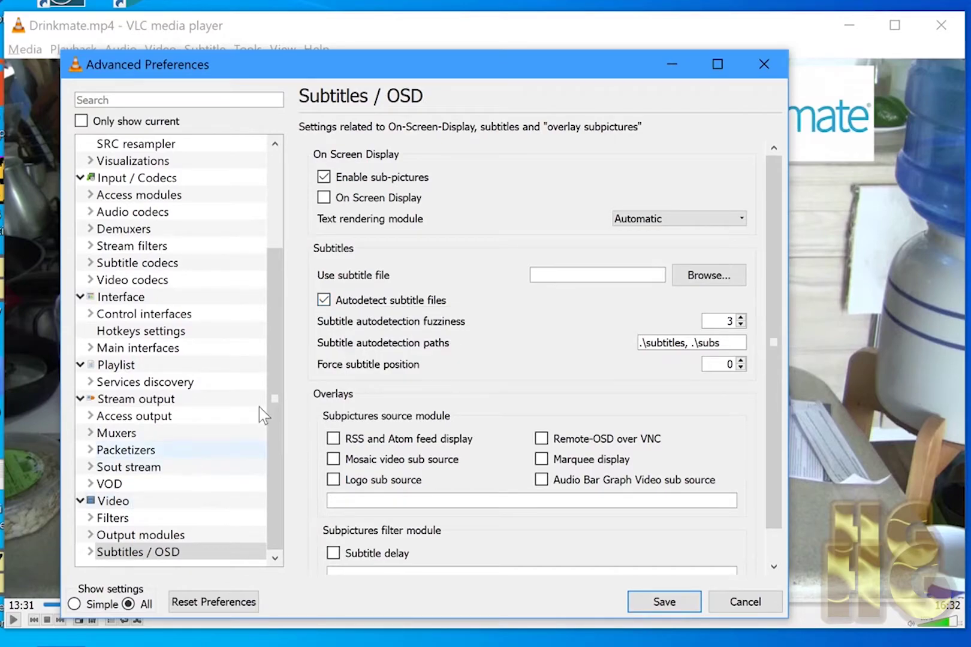
- In the Playlist settings, enable Play and stop, disable Auto start and enable Allow only one running instance
click(116, 366)
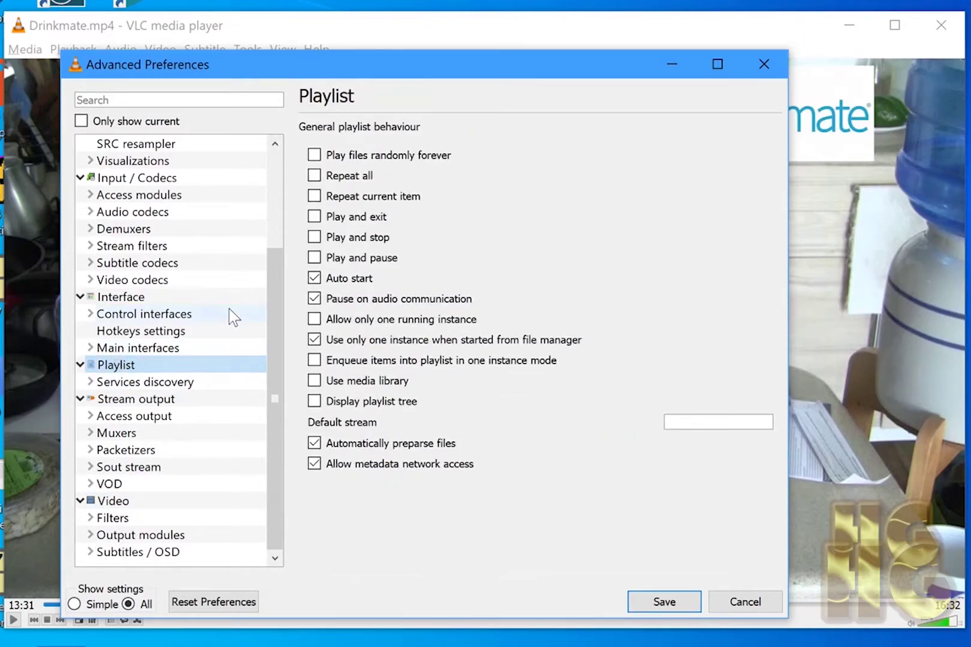
click(315, 239)
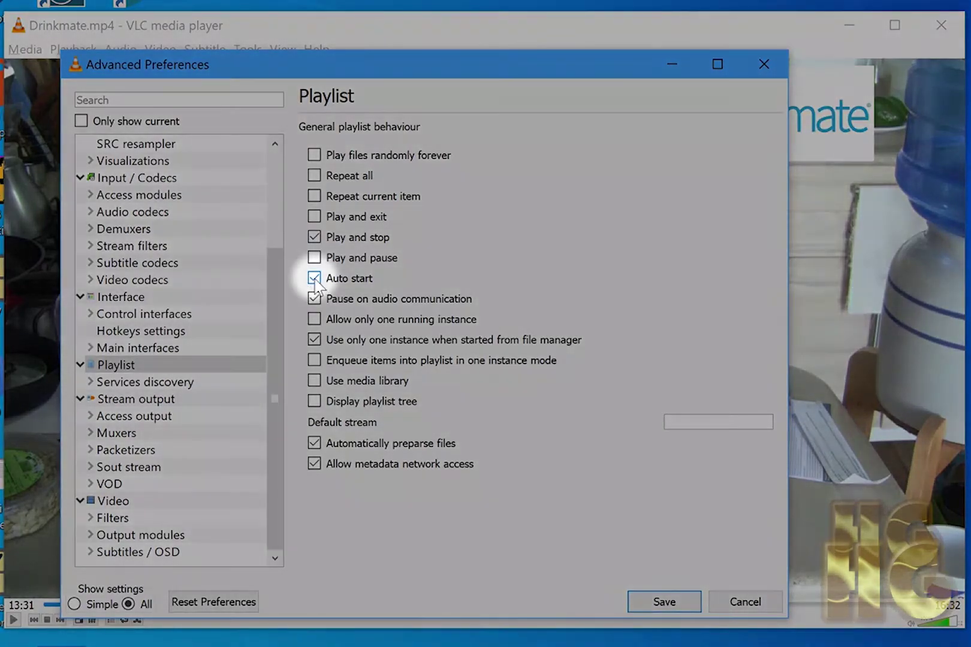
click(314, 277)
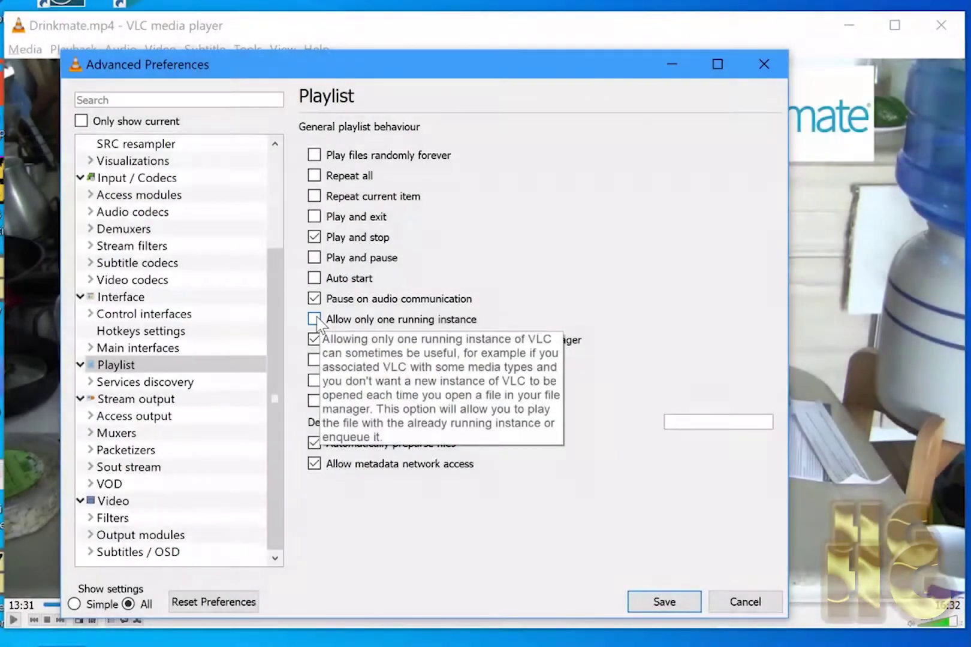
click(315, 319)
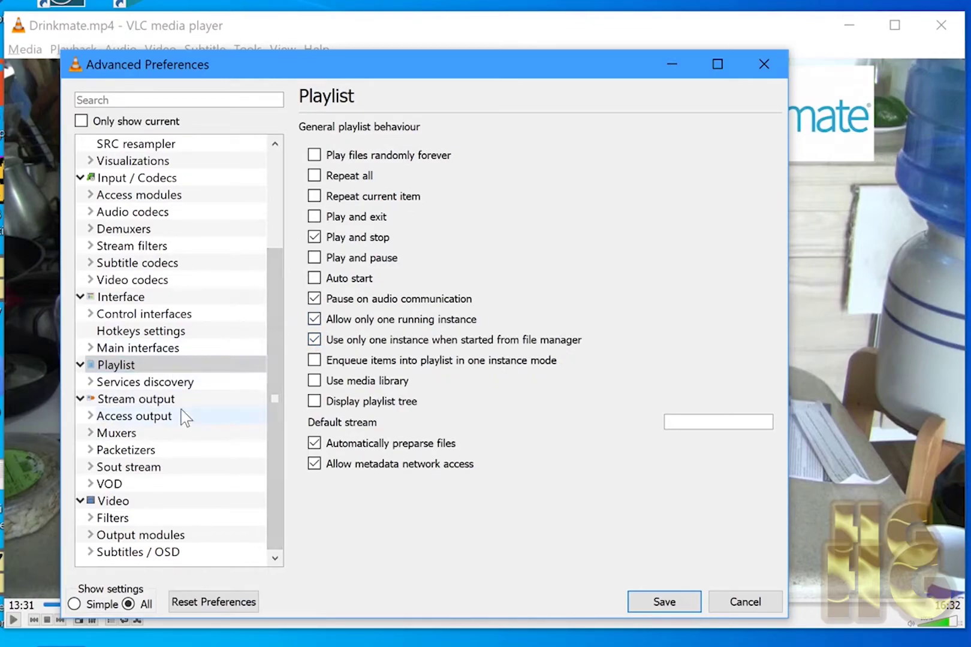
- In the general Video settings, toggle Fullscreen video output on and back off, and disable Show media title on video
click(113, 504)
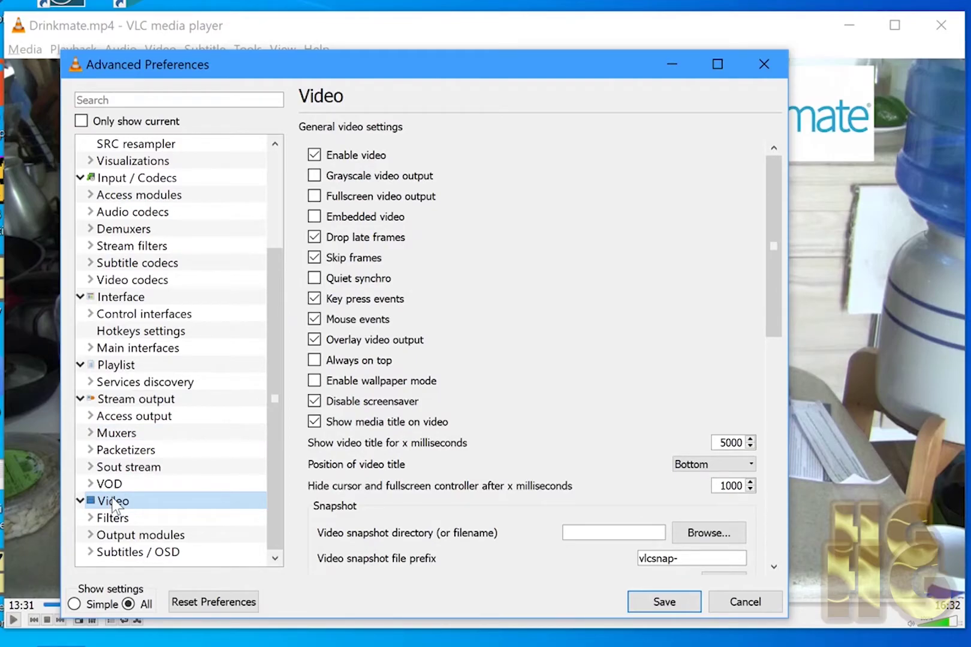
click(314, 197)
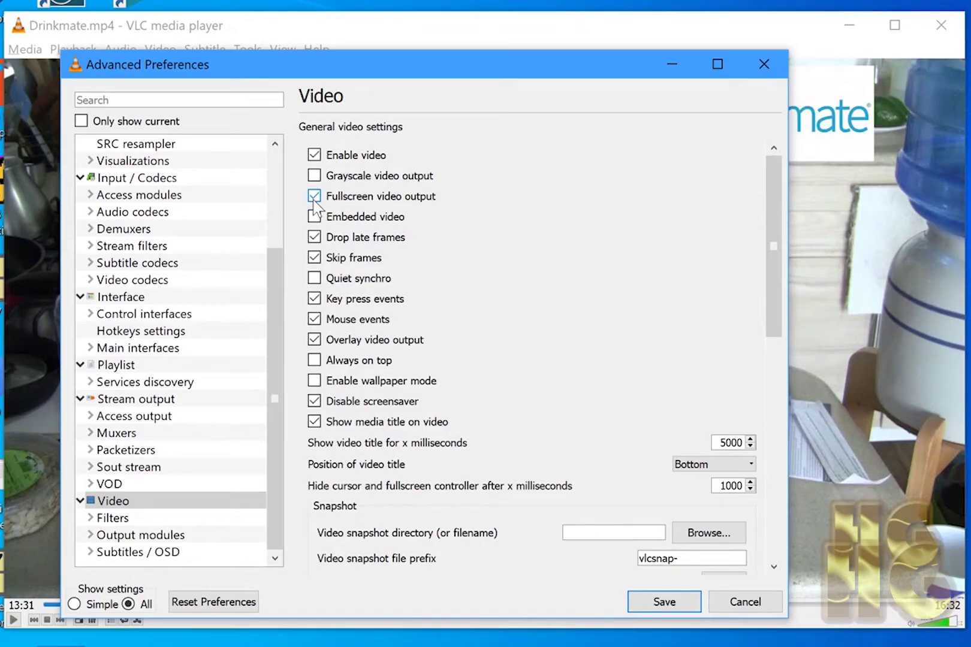
click(313, 201)
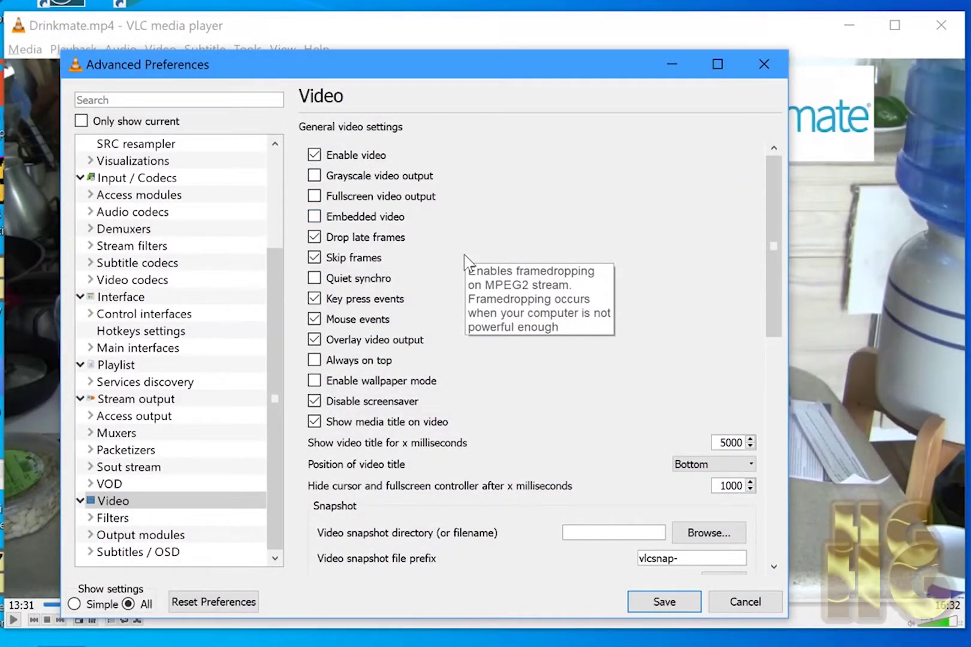
click(314, 422)
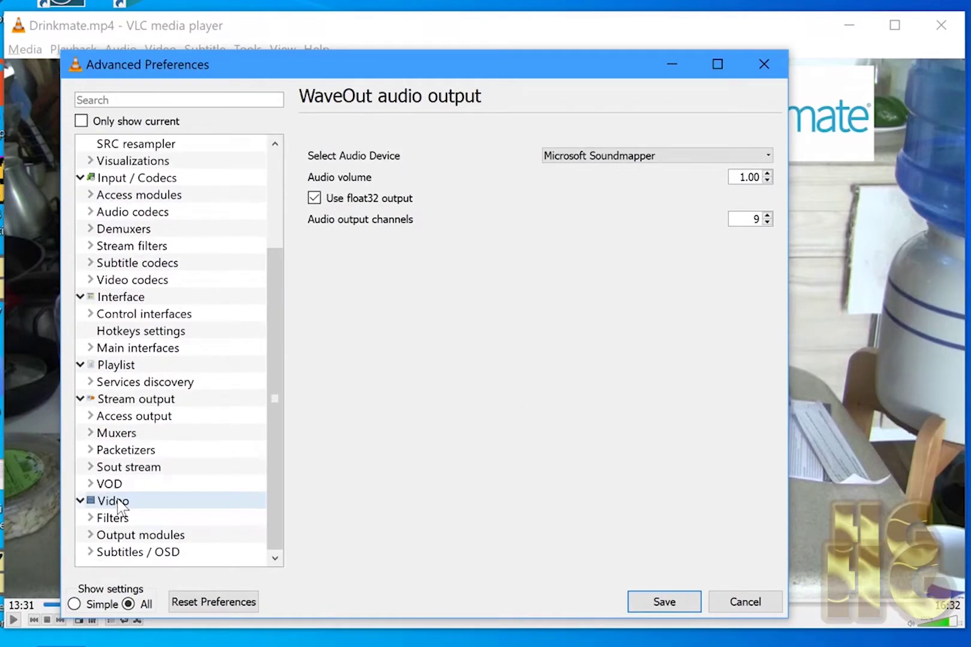
- Set the video output module to DirectX (DirectDraw) video output
click(119, 504)
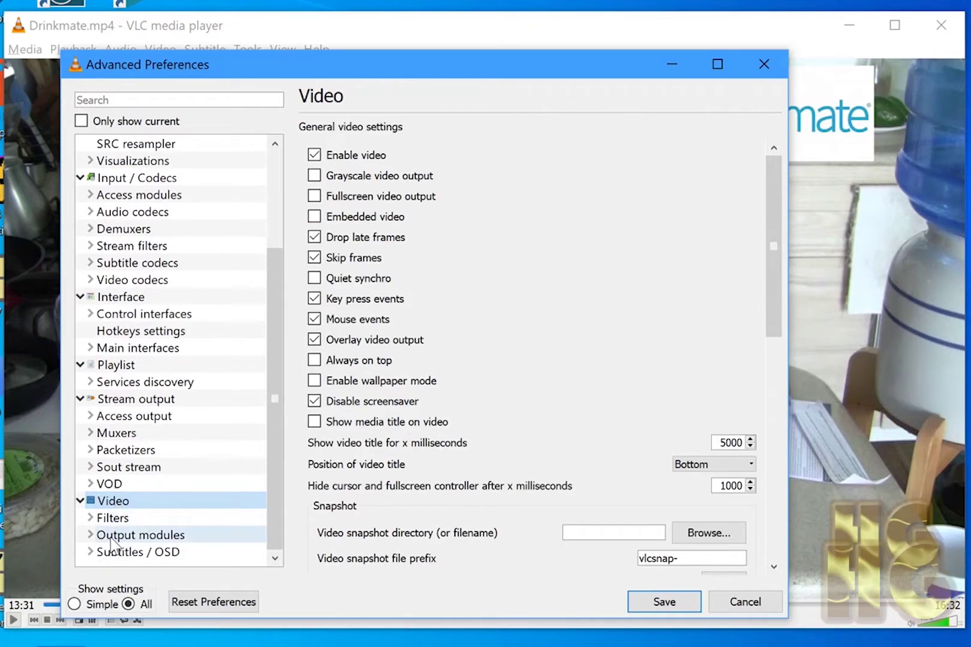
click(114, 539)
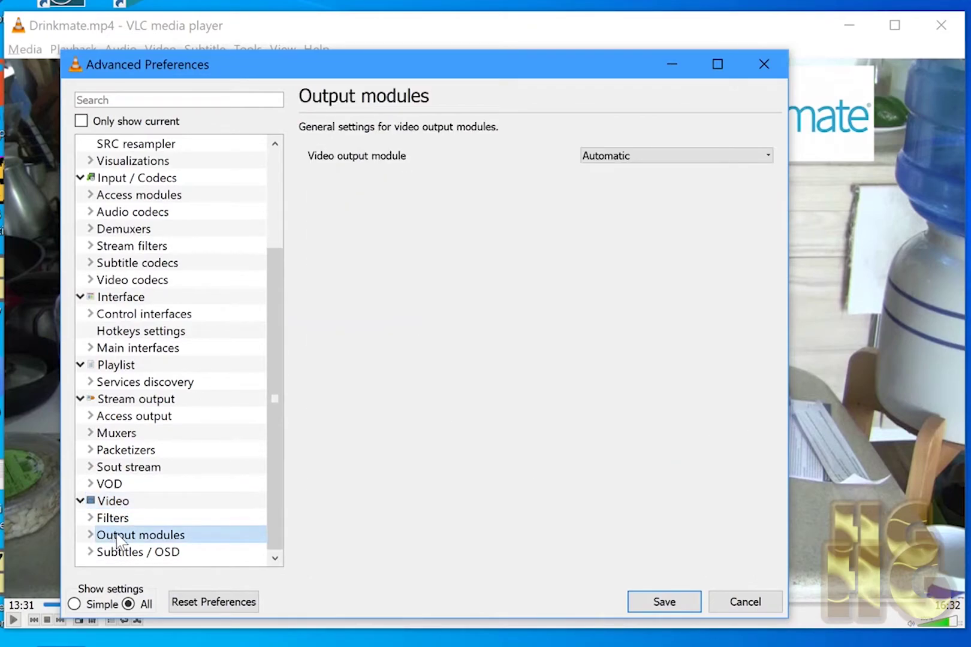
click(761, 157)
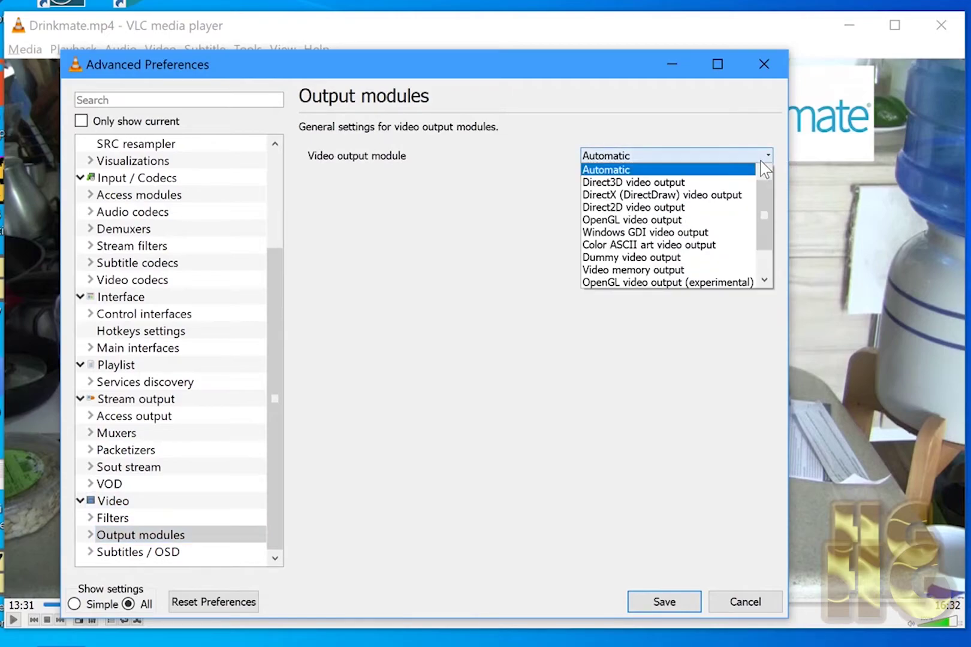
click(665, 196)
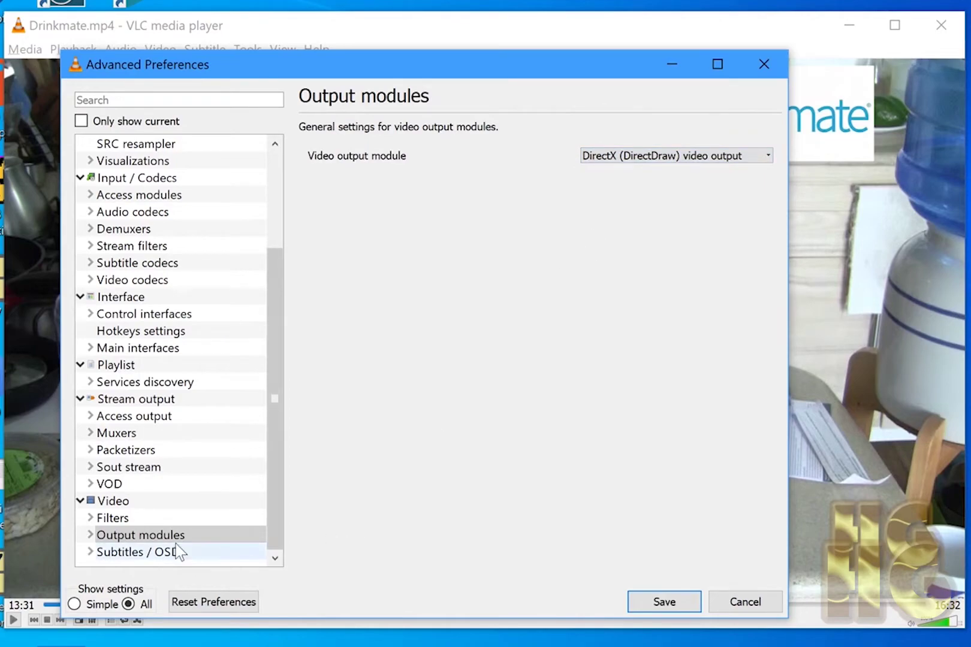
- In the DirectX output settings, disable Use hardware YUV->RGB conversions and set the desired display device to display
click(90, 535)
scroll(178, 492, down, 2)
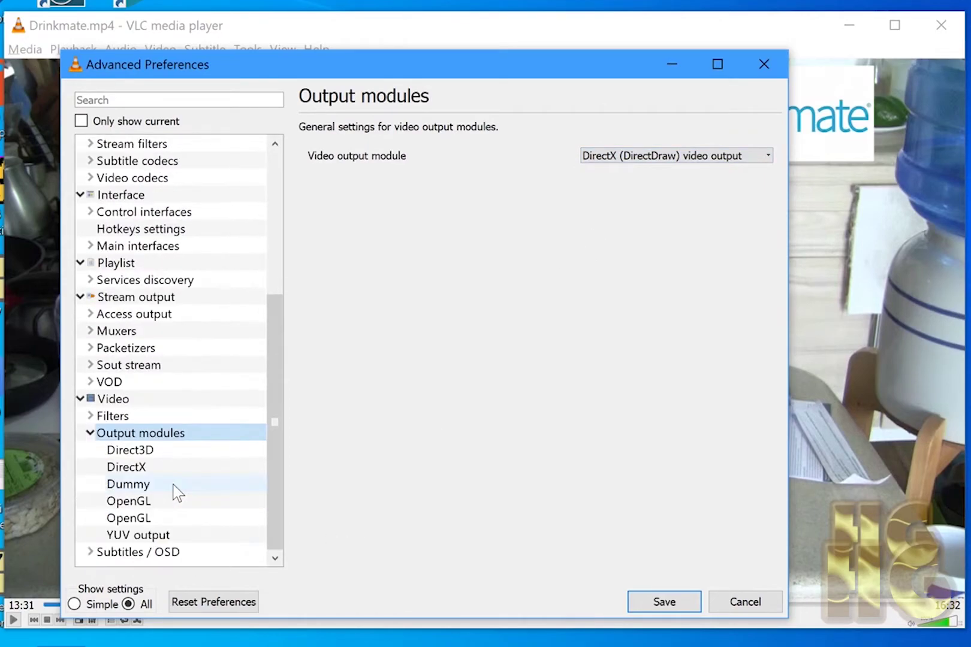
click(138, 474)
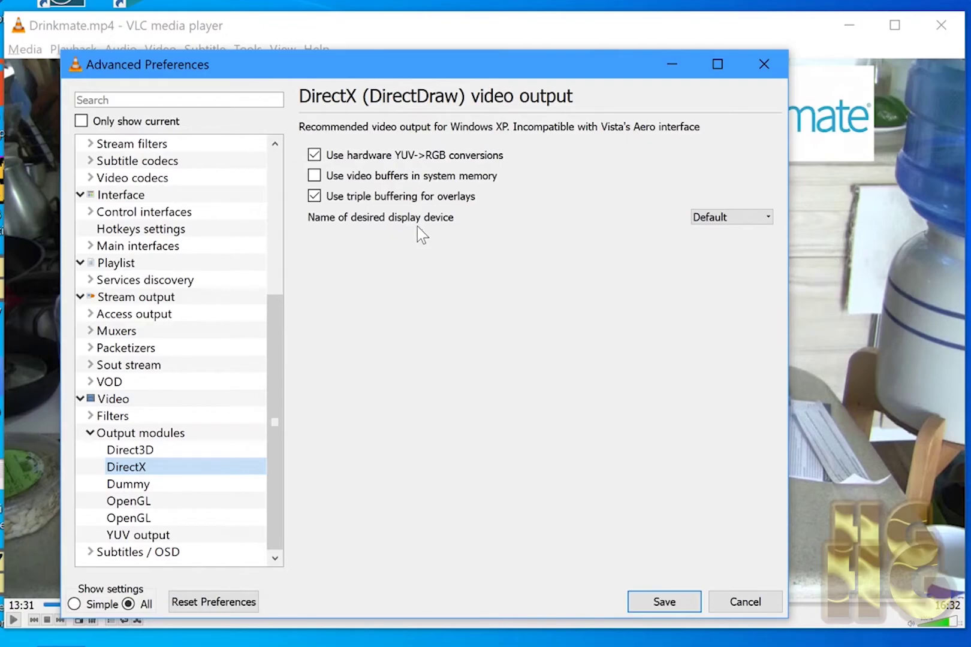
click(315, 156)
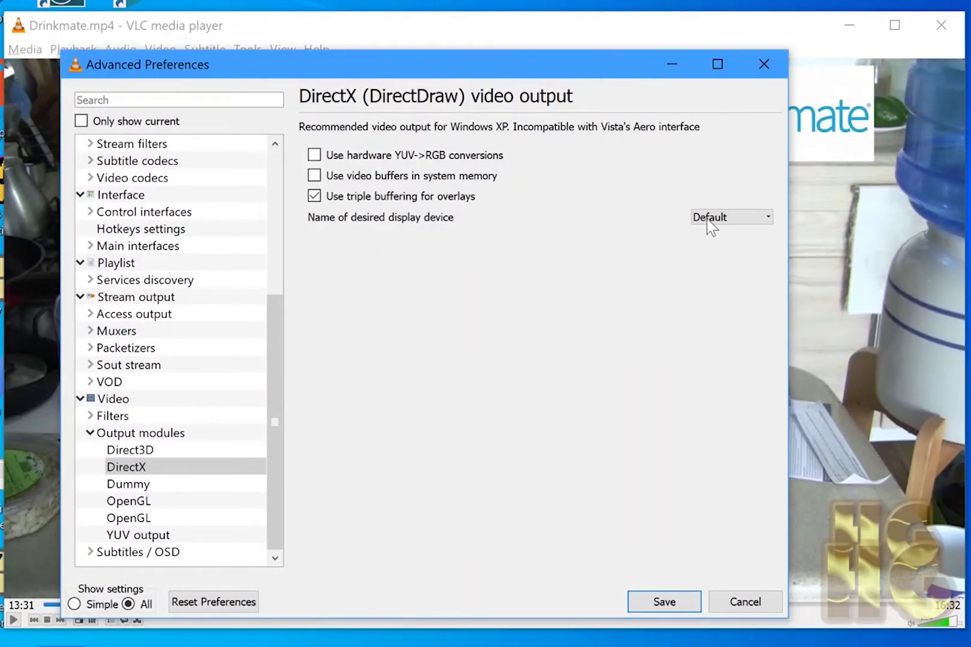
click(770, 216)
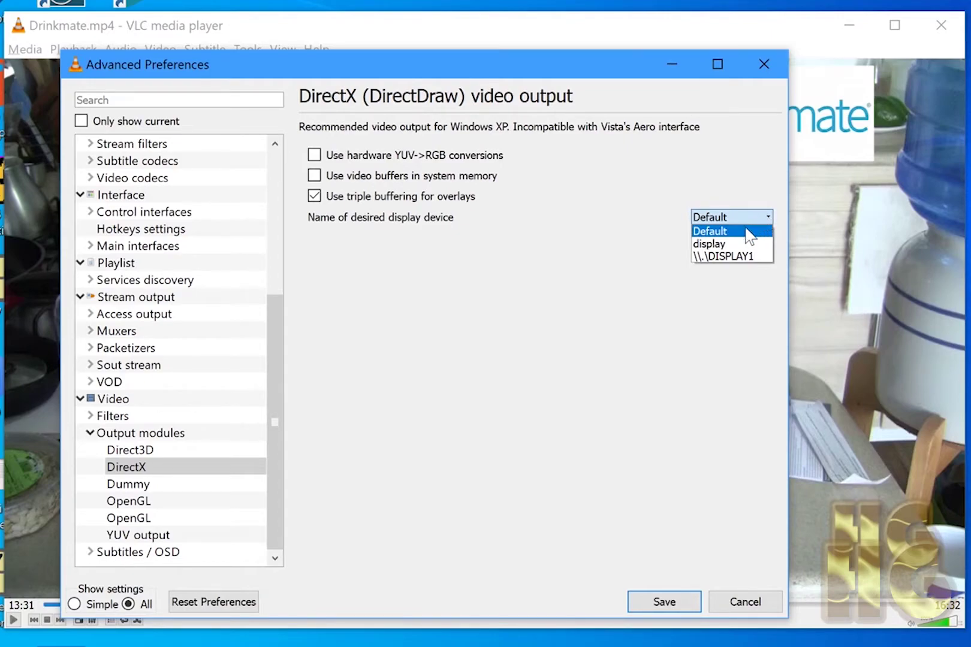
click(717, 244)
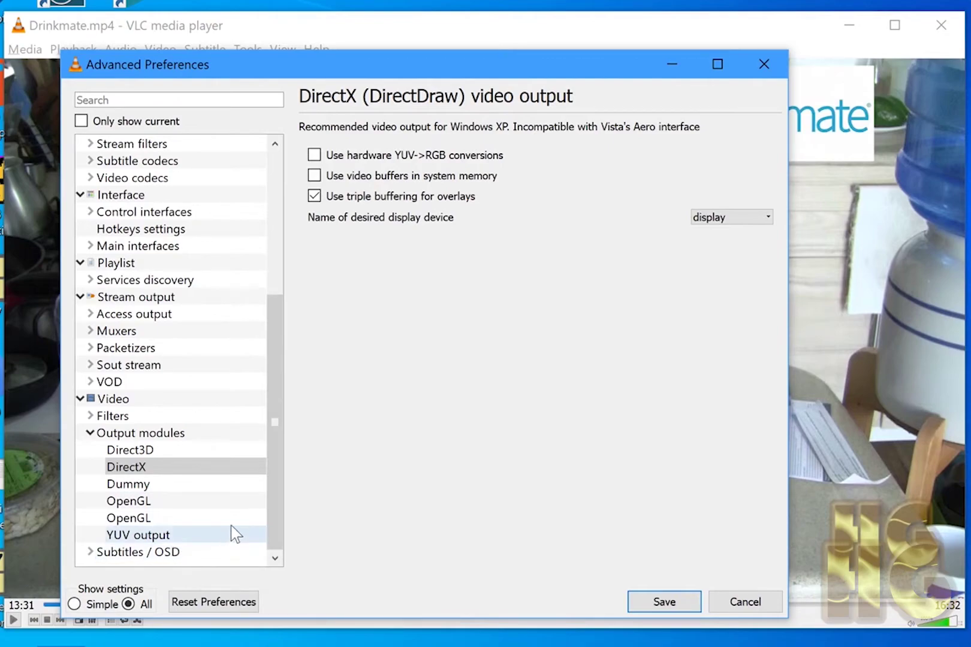
- Turn off Allow automatic icon changes in the Qt settings of the main interfaces
scroll(234, 533, up, 3)
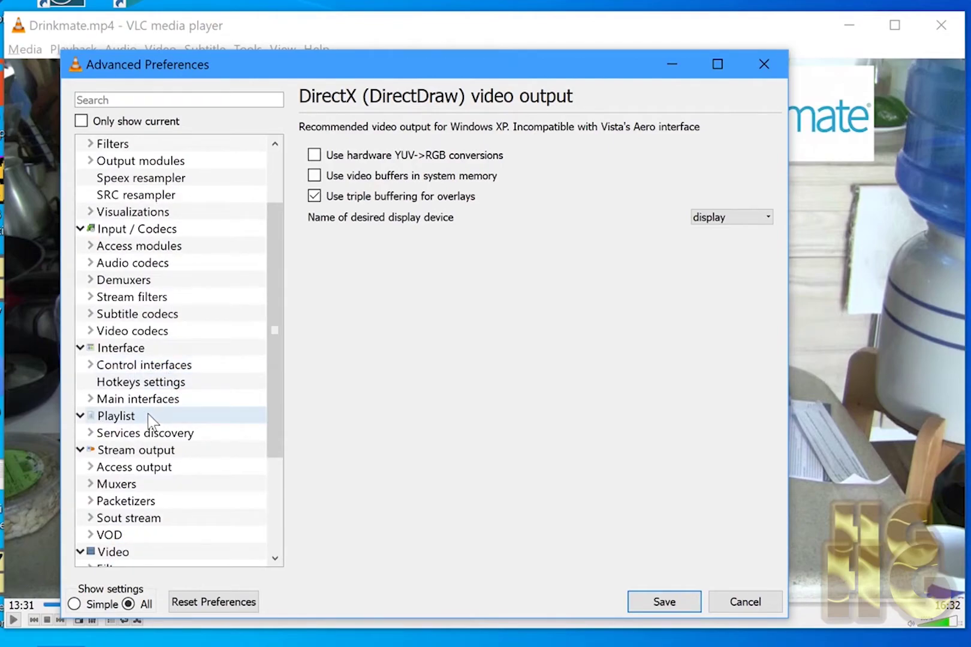
click(123, 350)
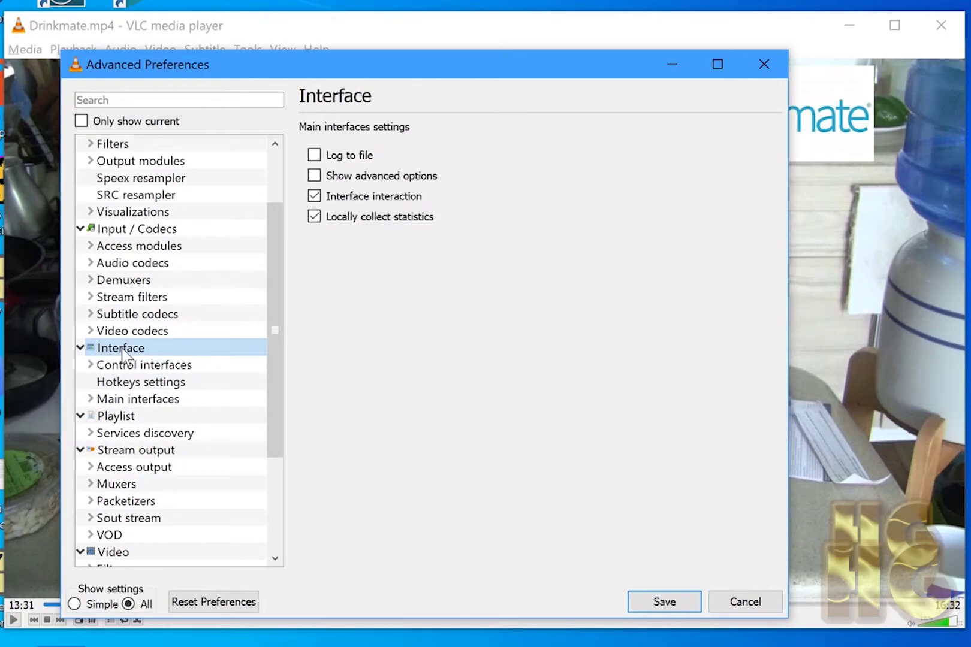
click(91, 399)
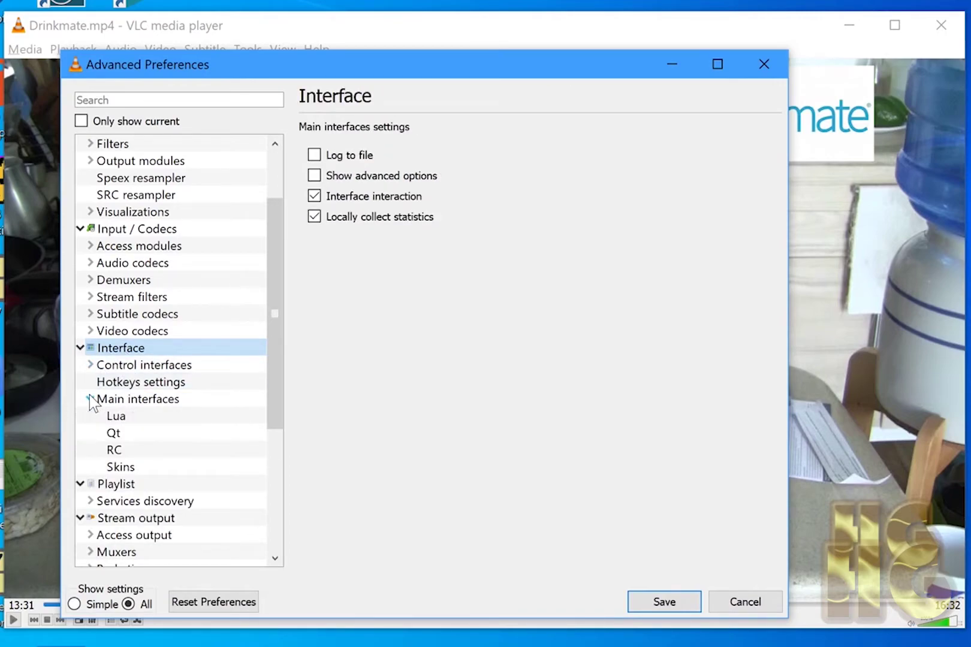
click(115, 433)
scroll(568, 426, down, 5)
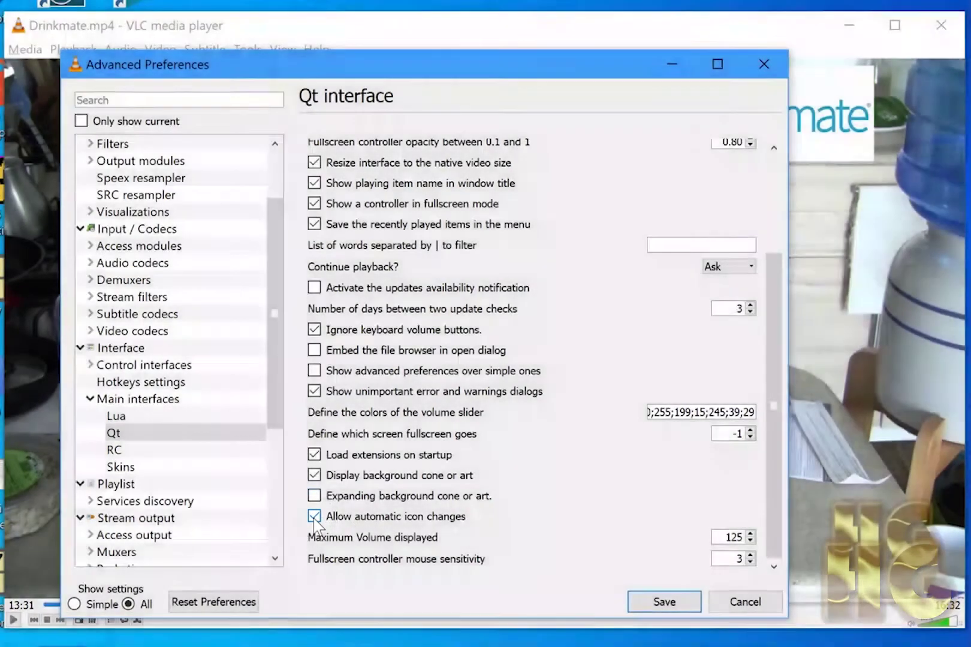
click(314, 516)
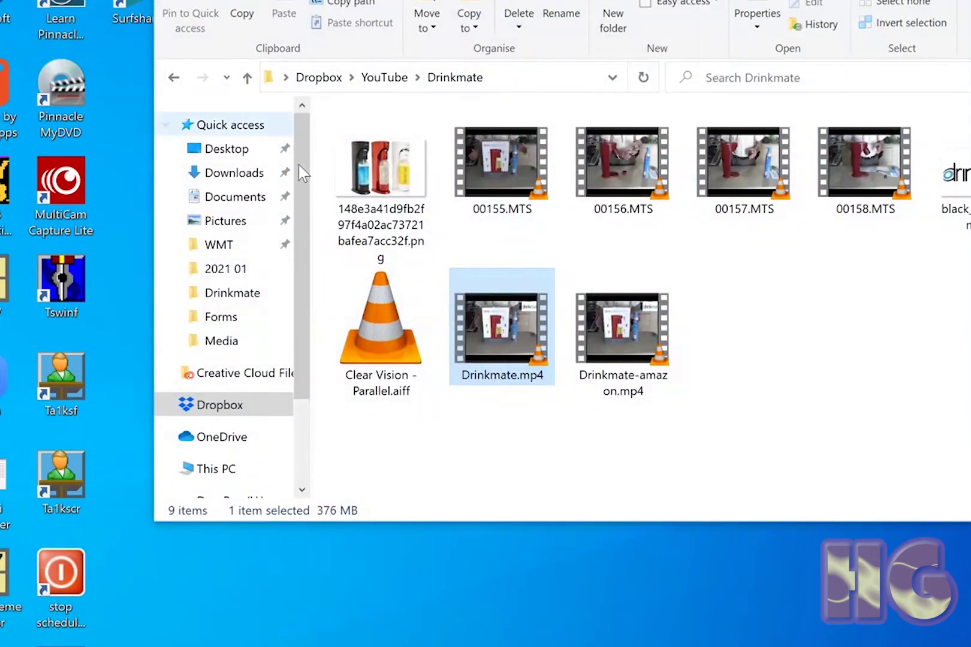
- Open Drinkmate.mp4 from the Drinkmate folder in VLC media player and start its playback
double_click(512, 330)
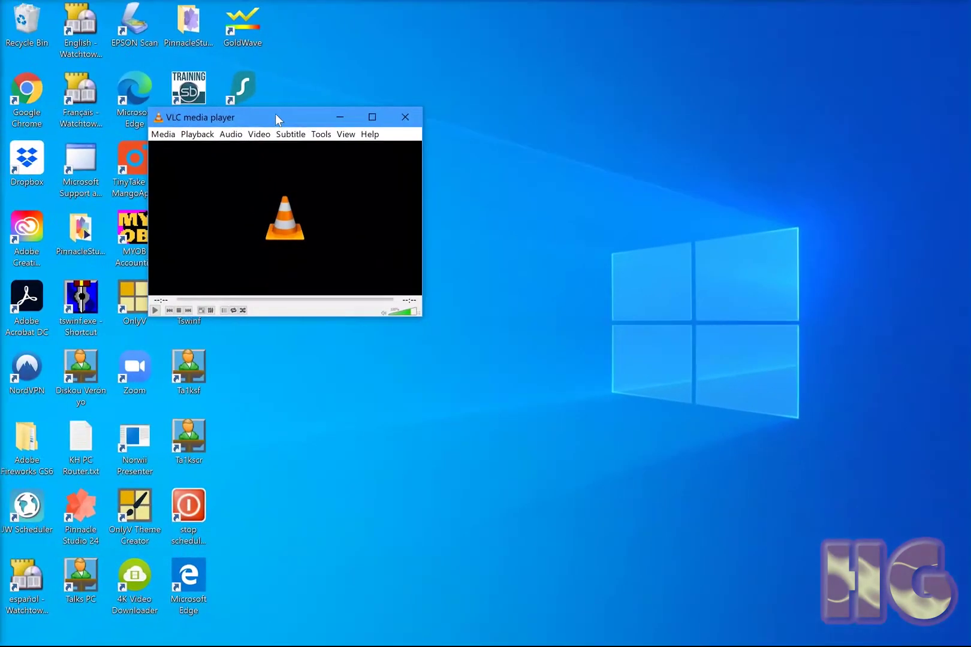
drag(277, 119, 588, 313)
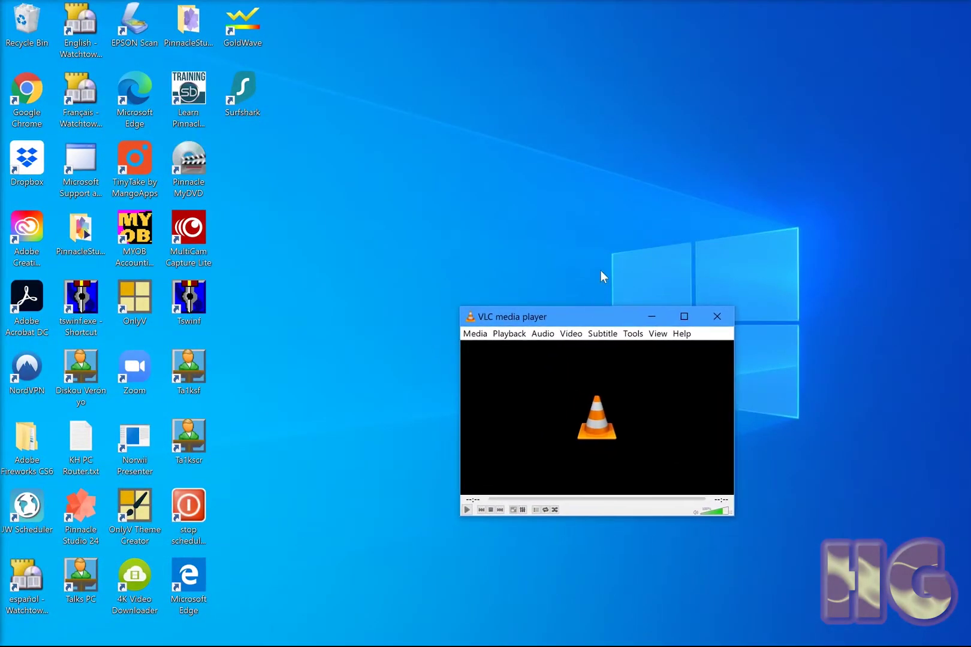
click(466, 509)
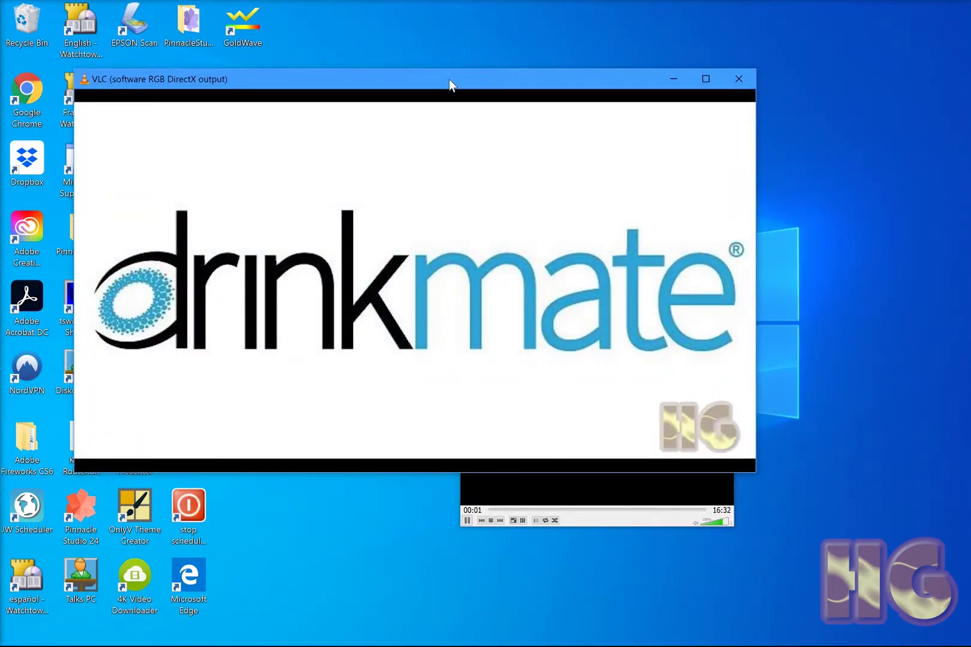
- Separate the VLC control window from the video output window so both are fully exposed on the desktop, and pause the video
drag(448, 81, 392, 189)
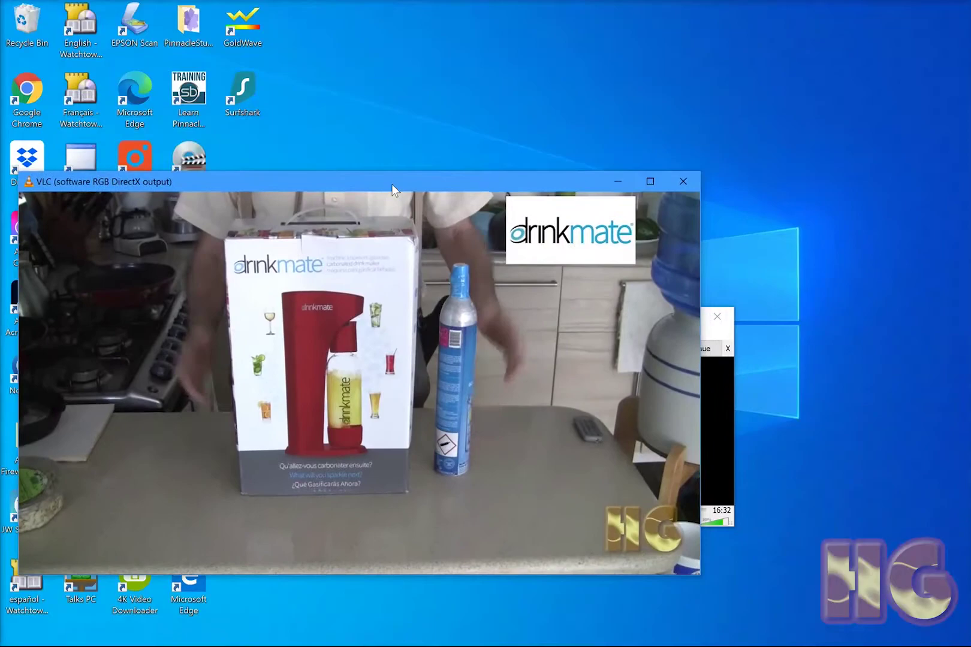
click(731, 398)
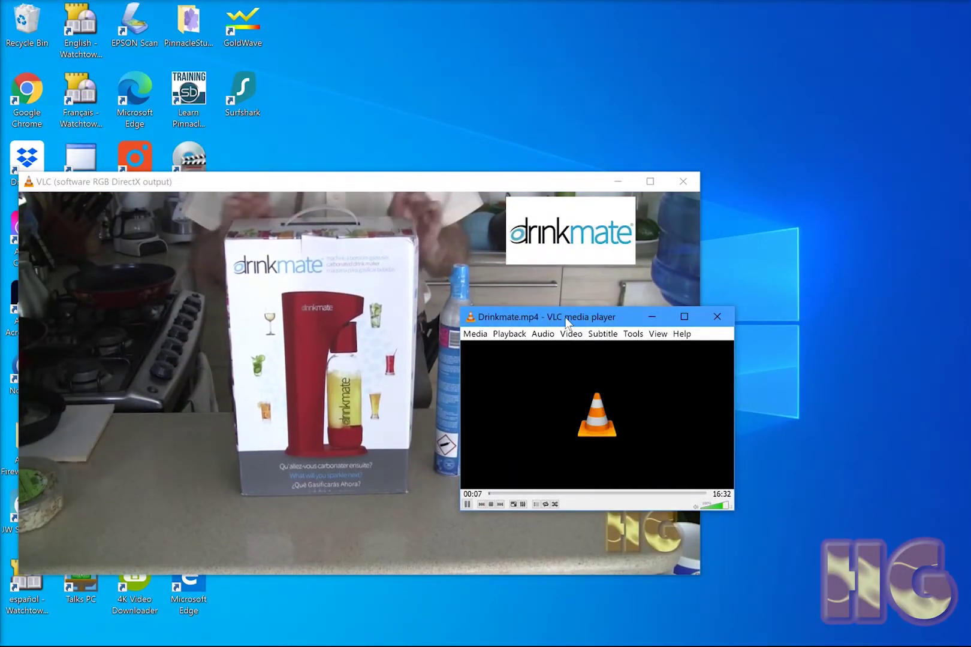
drag(567, 322, 774, 43)
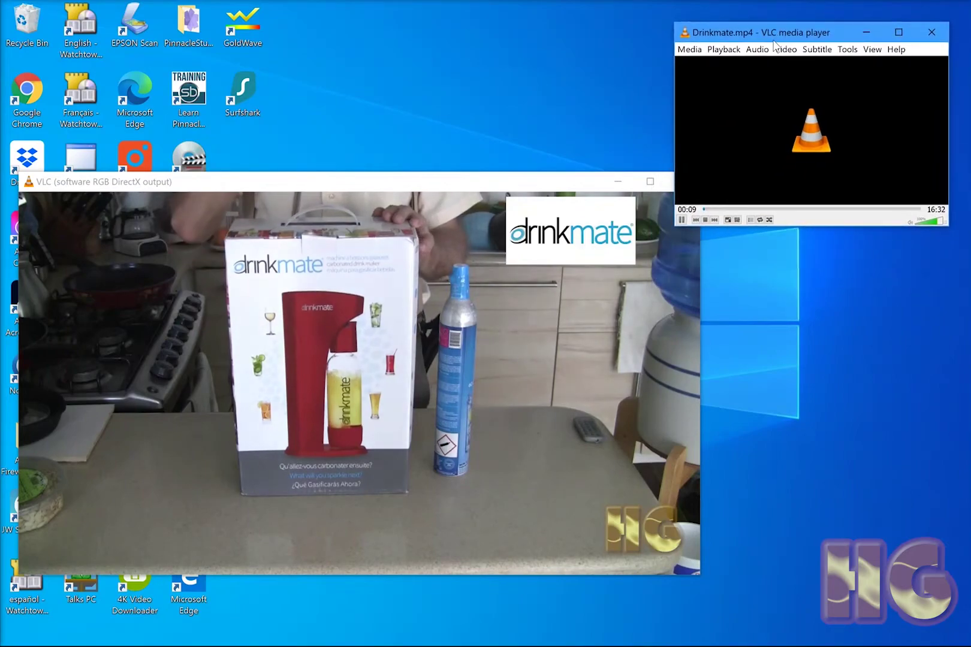
drag(423, 183, 428, 246)
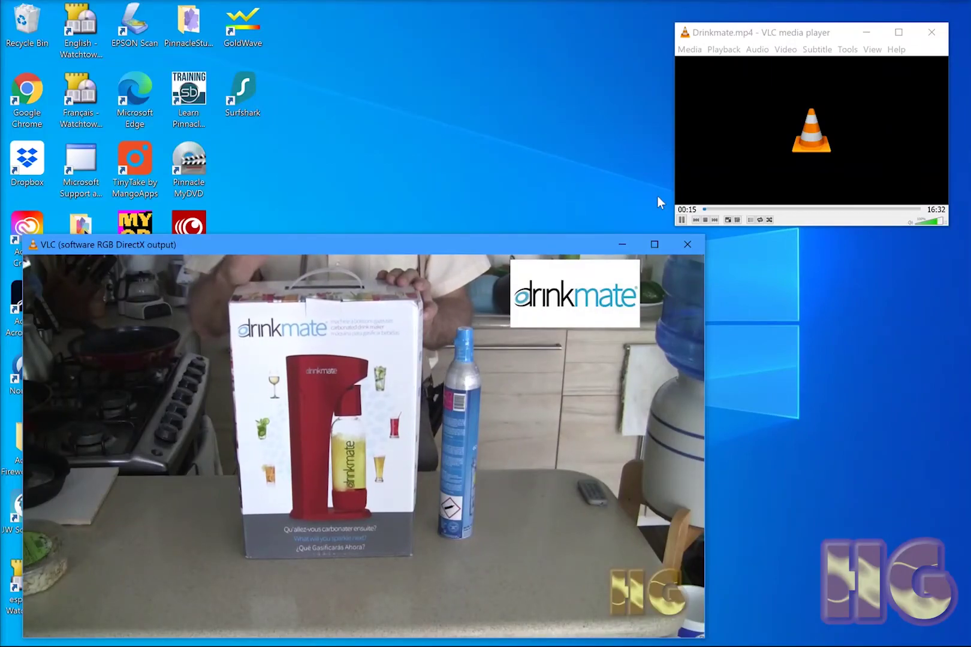
click(681, 219)
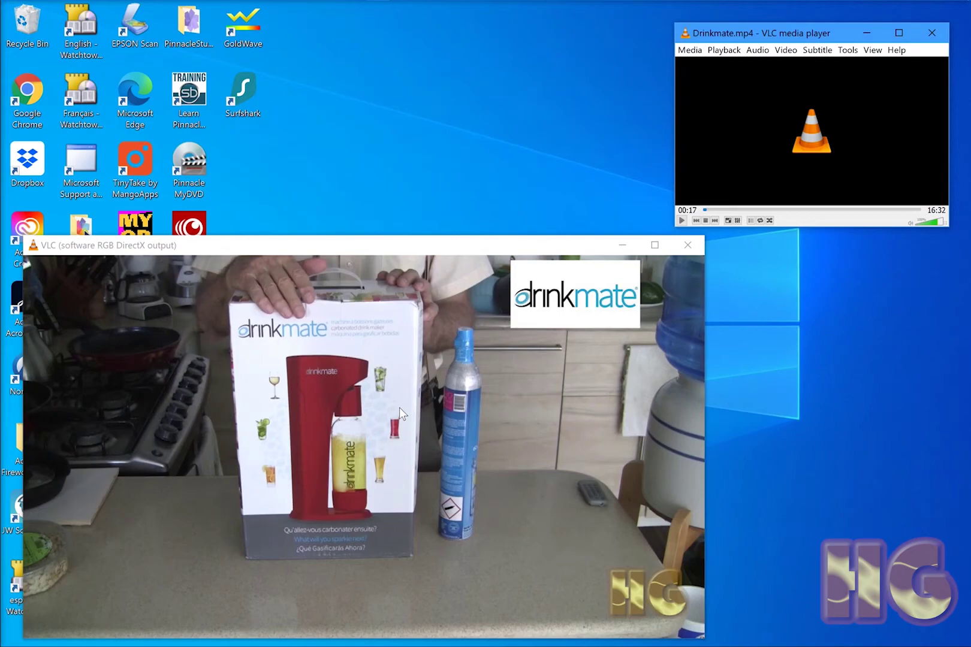
- Move the paused video output window up to the desktop's upper edge and back down below the control window
click(382, 251)
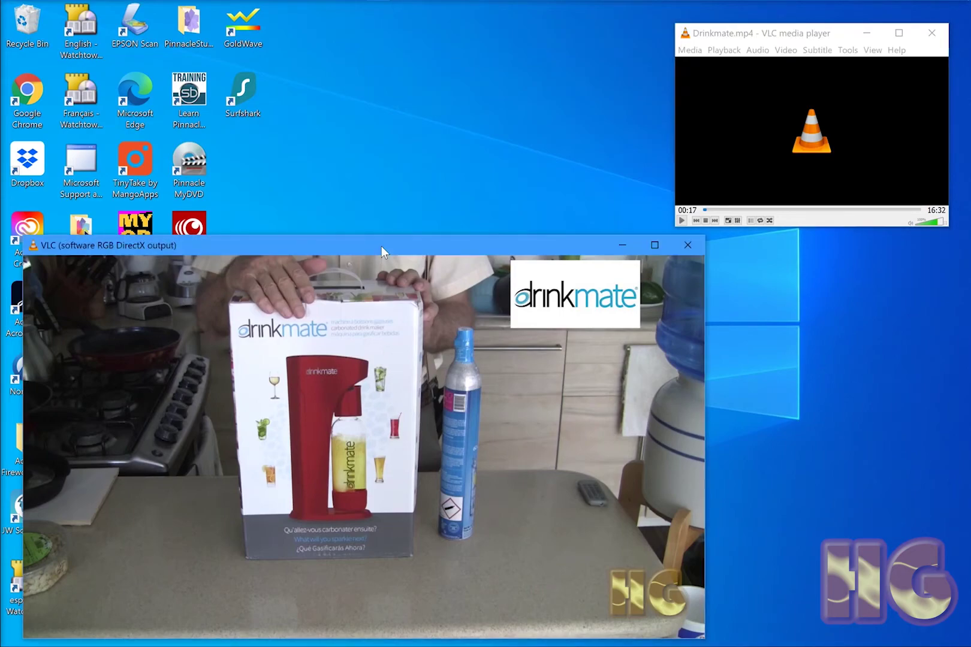
drag(382, 250, 364, 18)
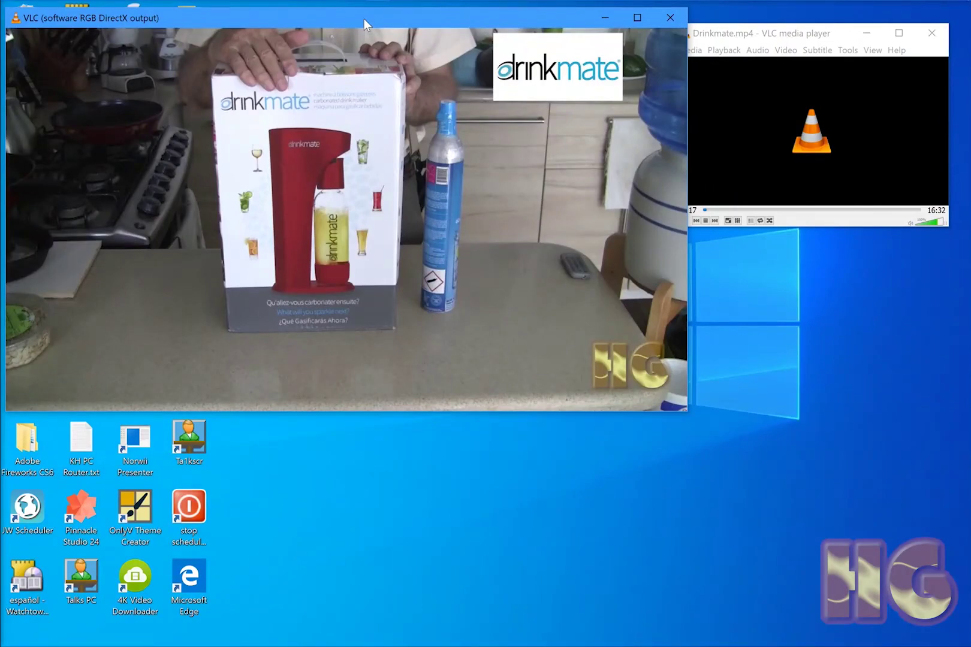
mouse_move(470, 4)
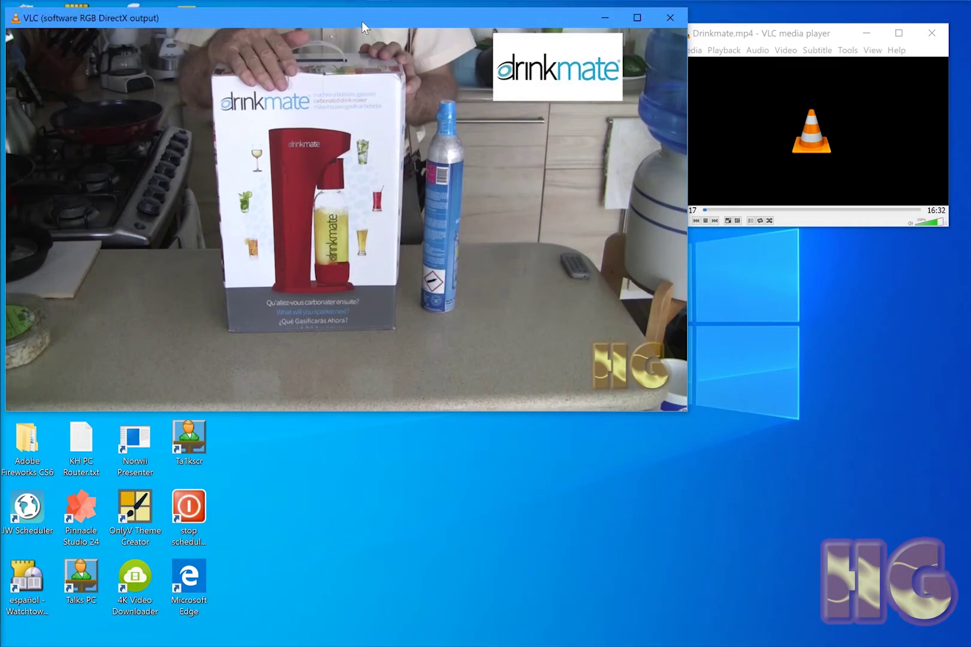
drag(362, 23, 365, 250)
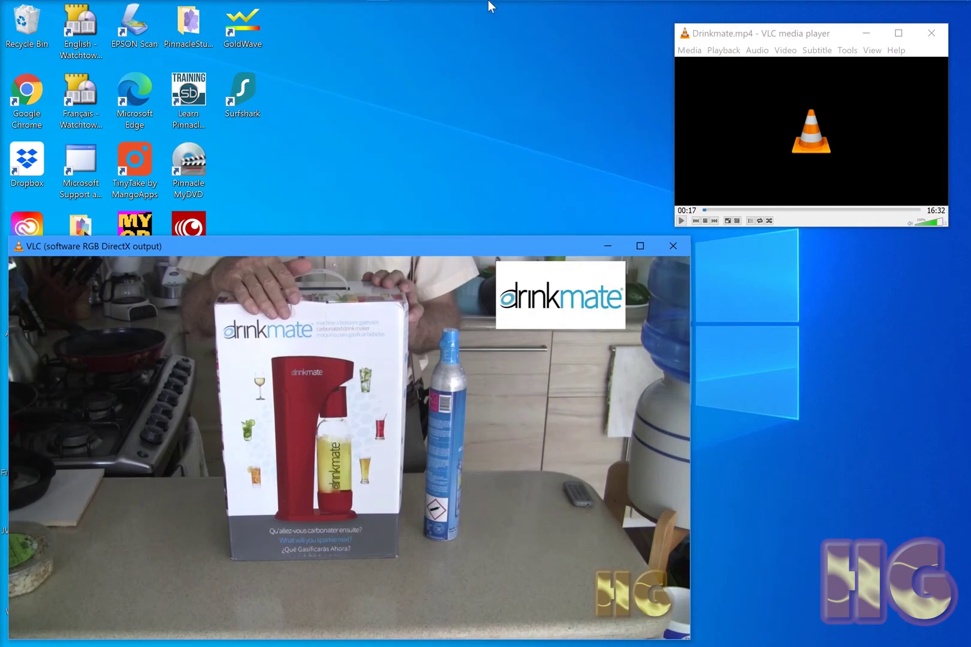
mouse_move(426, 2)
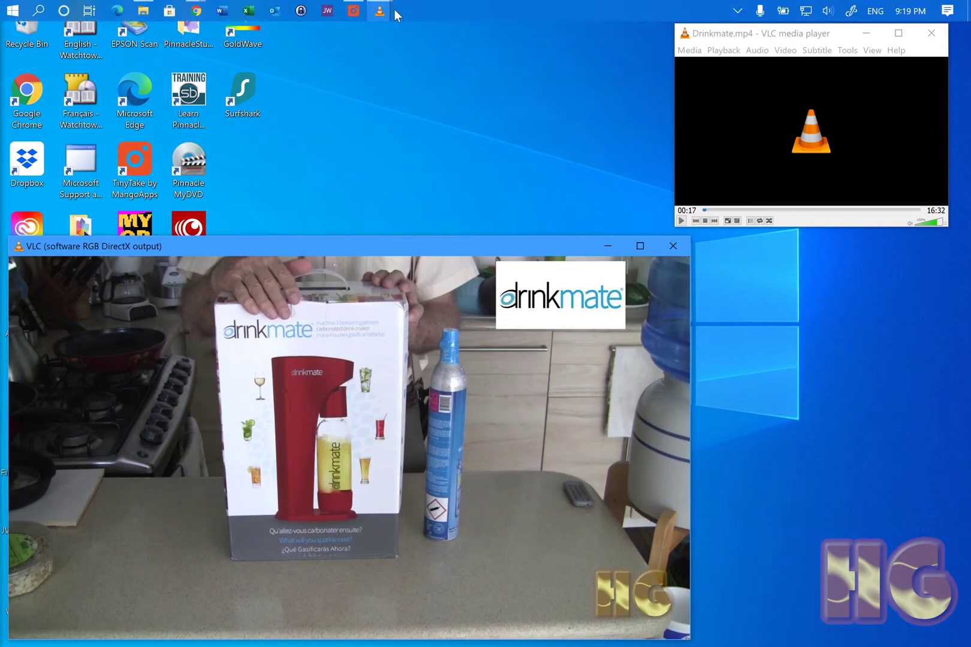